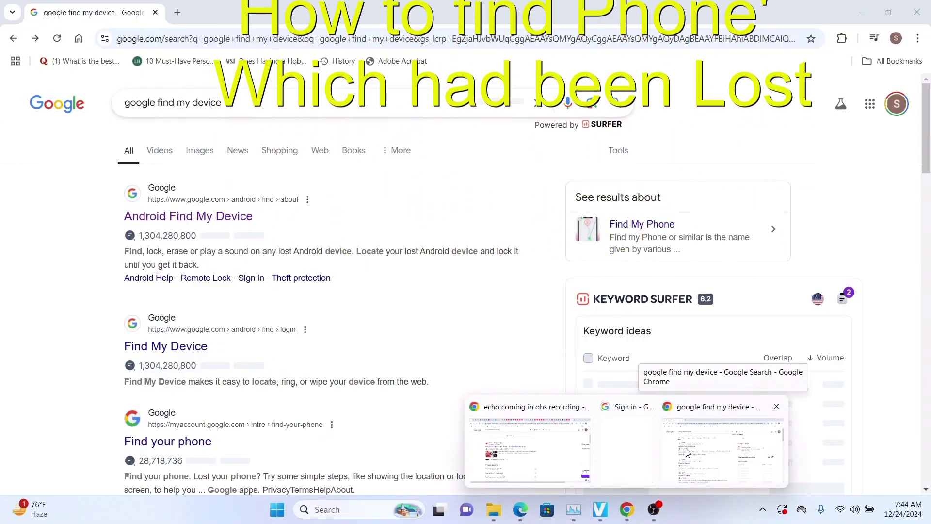
- Bring the Chrome window with the 'google find my device' results to the front
{"action": "left_click", "coordinate": [686, 452]}
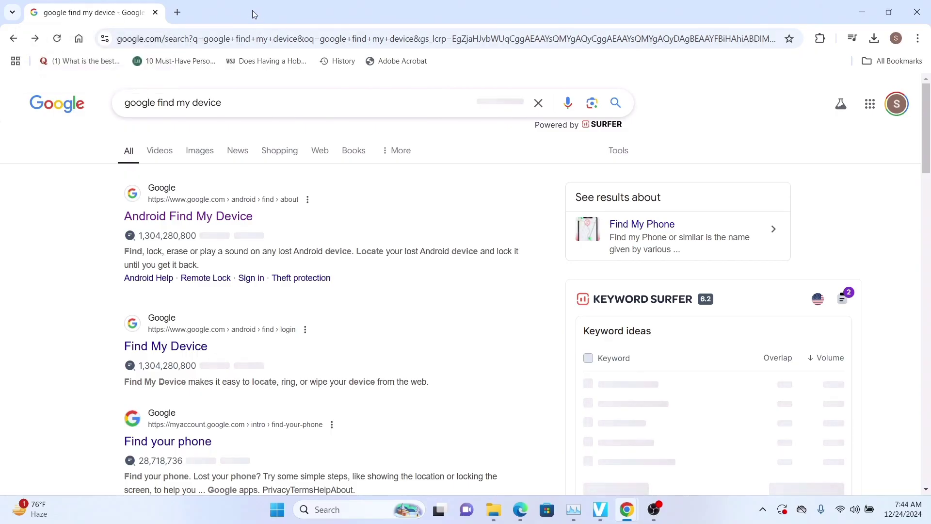
- Select the existing Google query to replace it with 'find my android device on google'
{"action": "triple_click", "coordinate": [226, 102]}
{"action": "type", "text": "find "}
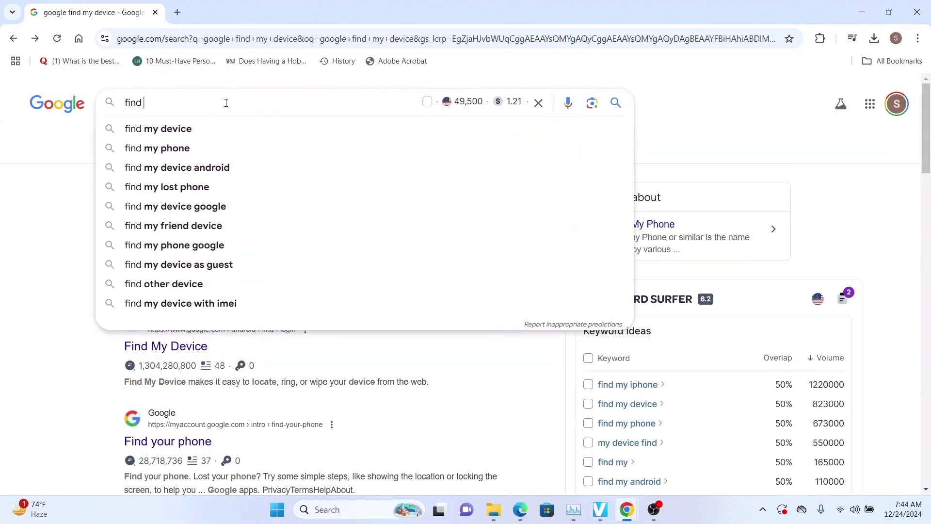
{"action": "type", "text": "my android "}
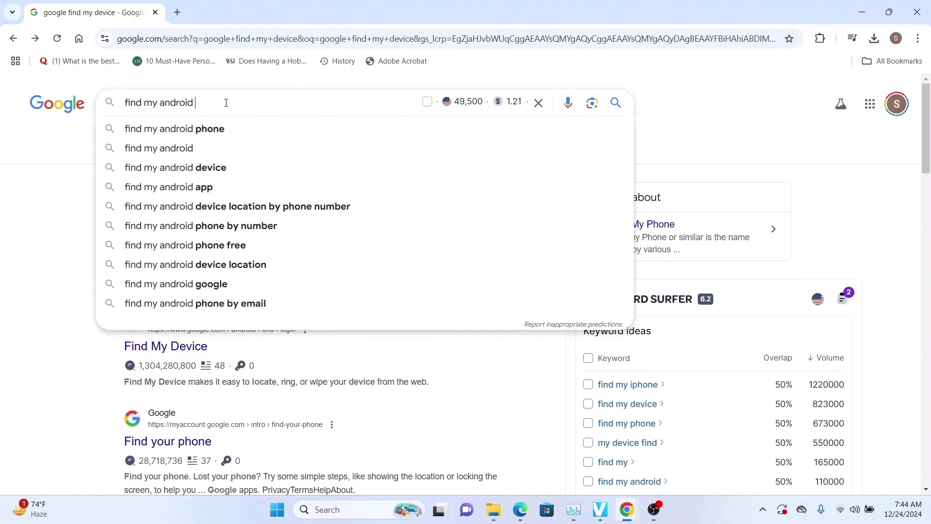
{"action": "type", "text": "device"}
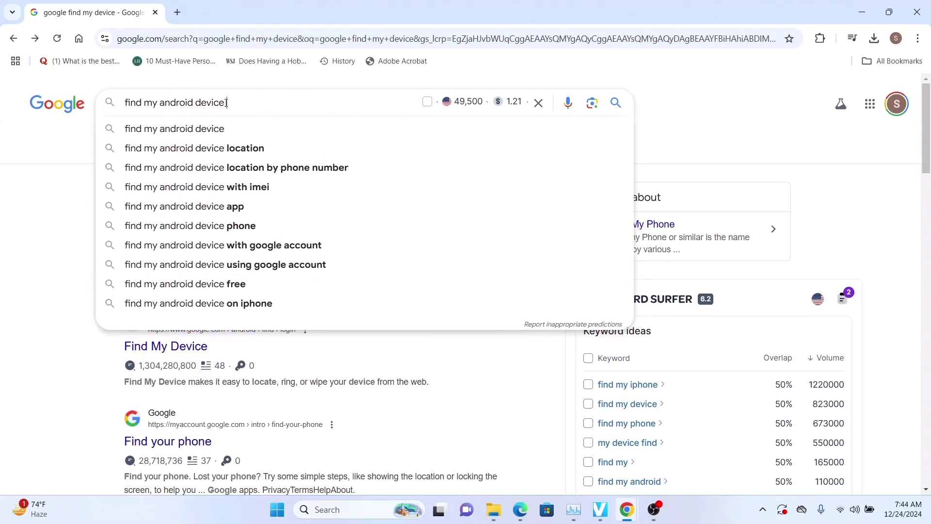
{"action": "type", "text": " on google"}
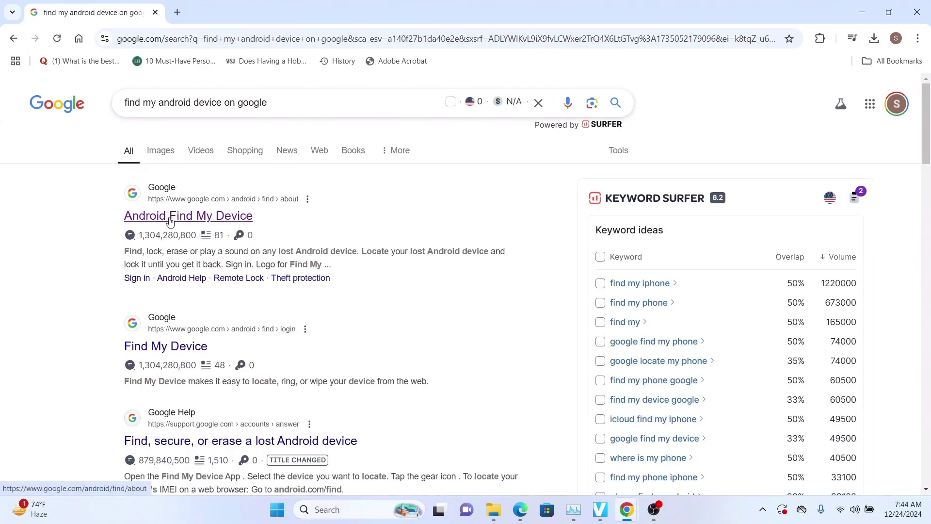
- Open the Android Find My Device result and sign in
{"action": "left_click", "coordinate": [196, 219]}
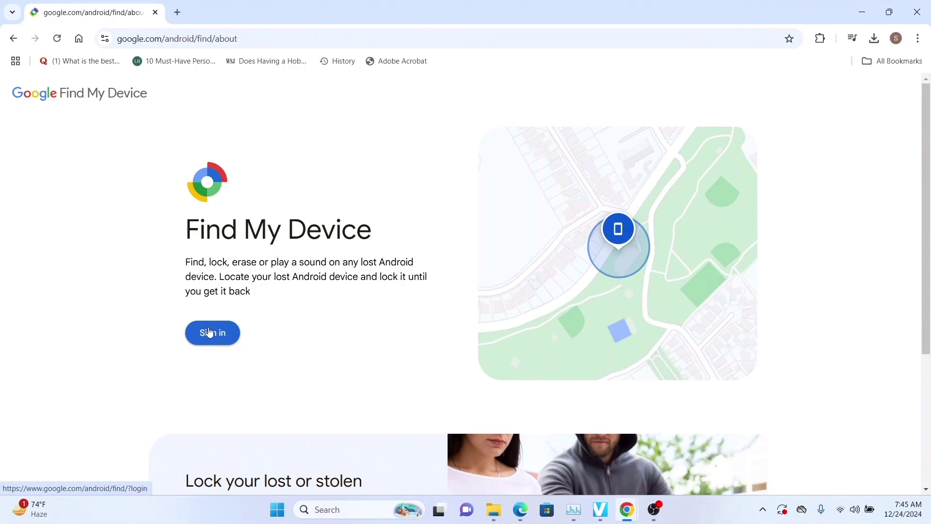
{"action": "left_click", "coordinate": [209, 332]}
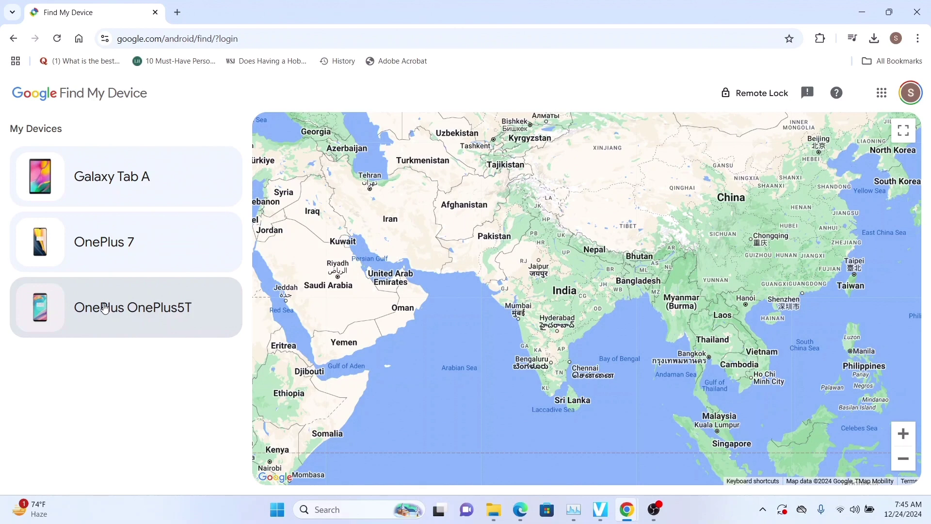
- Open the OnePlus 7 card and refresh its status until its location appears
{"action": "left_click", "coordinate": [93, 254]}
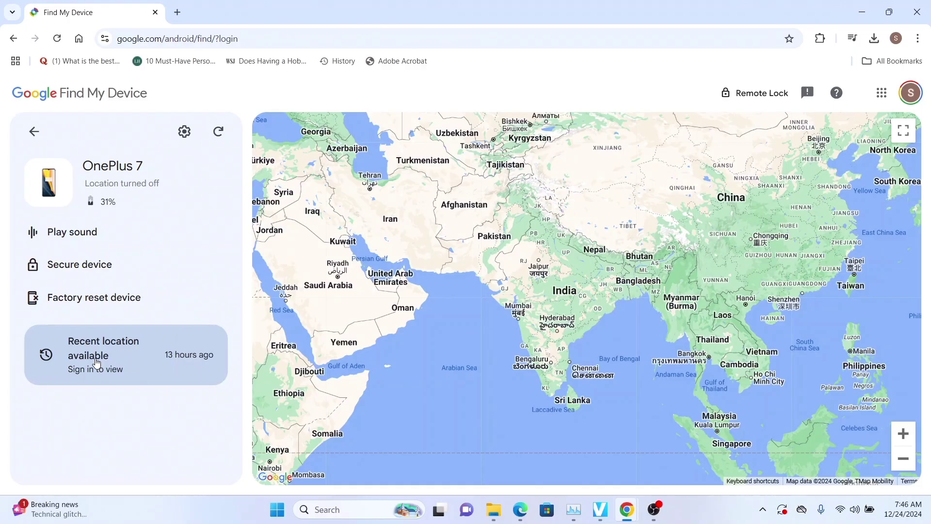
{"action": "left_click", "coordinate": [222, 138]}
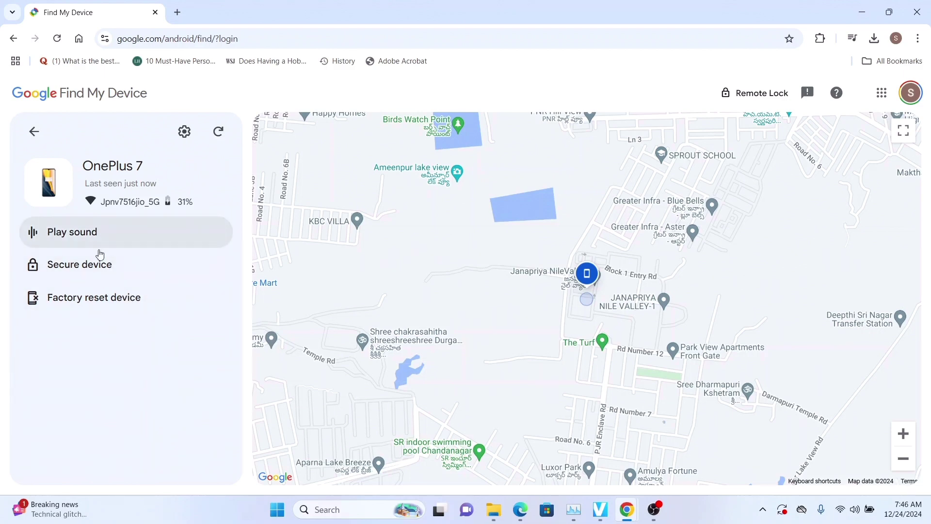
{"action": "scroll", "coordinate": [594, 305], "scroll_direction": "down", "scroll_amount": 2}
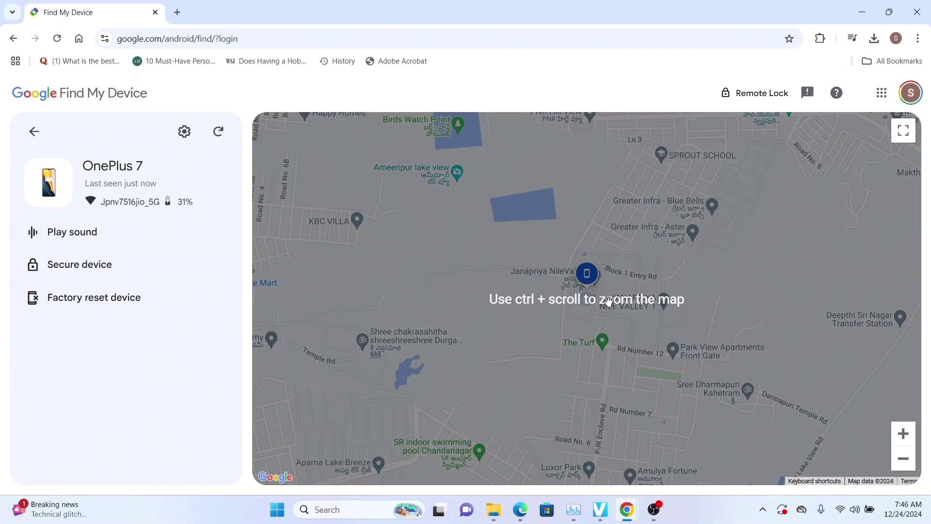
{"action": "scroll", "coordinate": [608, 299], "scroll_direction": "up", "scroll_amount": 2, "text": "ctrl"}
{"action": "scroll", "coordinate": [609, 299], "scroll_direction": "up", "scroll_amount": 2, "text": "ctrl"}
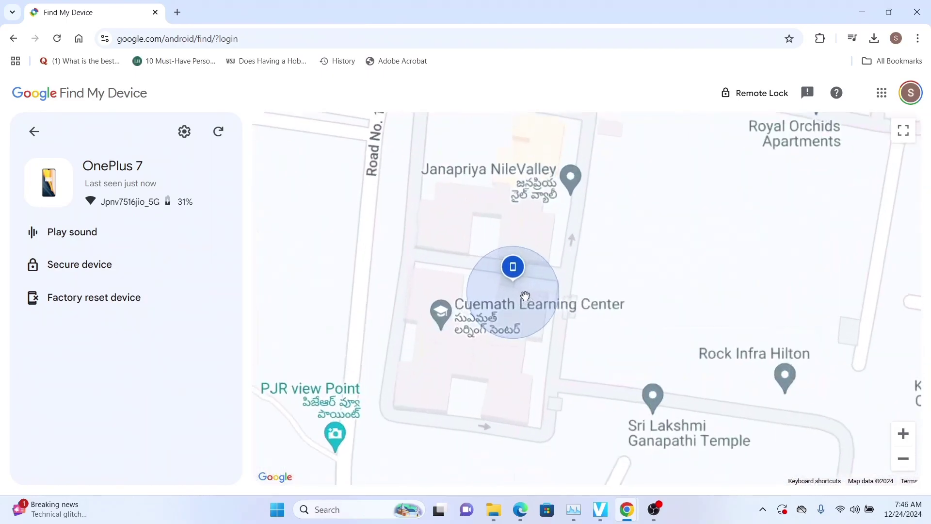
{"action": "scroll", "coordinate": [525, 293], "scroll_direction": "up", "scroll_amount": 2, "text": "ctrl"}
{"action": "scroll", "coordinate": [461, 265], "scroll_direction": "up", "scroll_amount": 2, "text": "ctrl"}
- Pan the map around the OnePlus 7 marker among nearby buildings
{"action": "left_click_drag", "start_coordinate": [433, 269], "coordinate": [524, 287]}
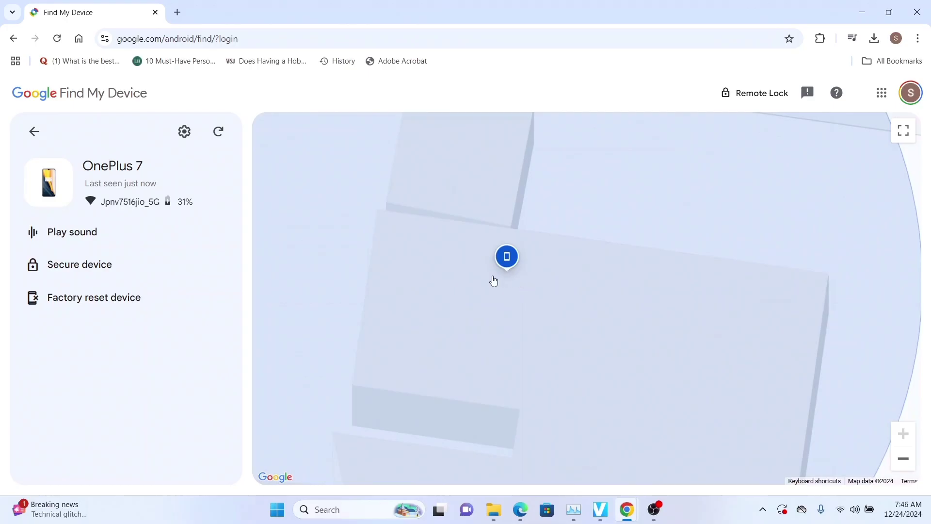
{"action": "scroll", "coordinate": [501, 279], "scroll_direction": "down", "scroll_amount": 2, "text": "ctrl"}
{"action": "scroll", "coordinate": [501, 279], "scroll_direction": "up", "scroll_amount": 2, "text": "ctrl"}
{"action": "left_click_drag", "start_coordinate": [415, 212], "coordinate": [540, 287]}
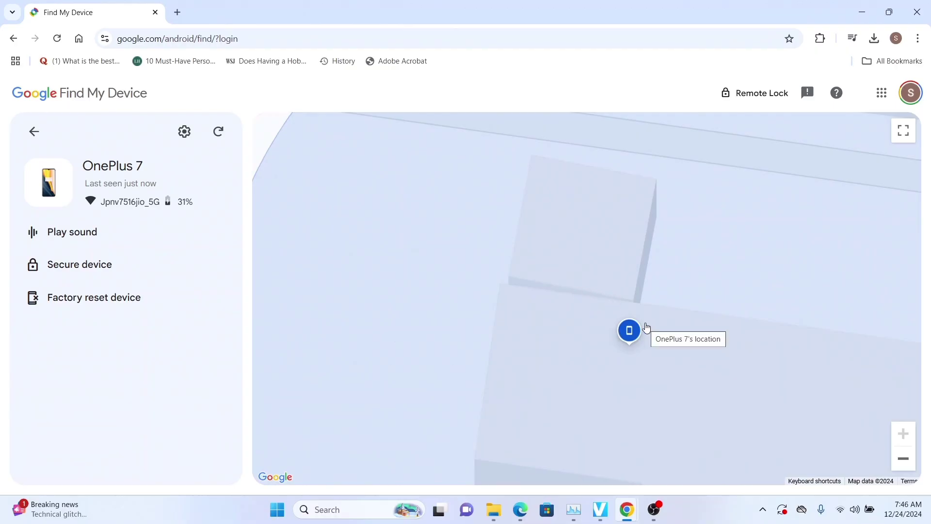
{"action": "scroll", "coordinate": [647, 328], "scroll_direction": "down", "scroll_amount": 3, "text": "ctrl"}
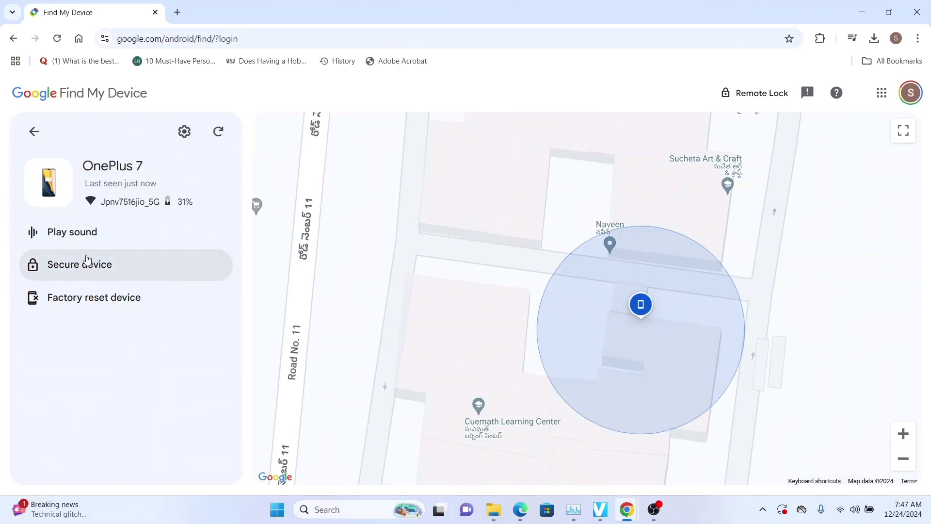
- Play a sound on the OnePlus 7, then stop it ringing
{"action": "left_click", "coordinate": [71, 231]}
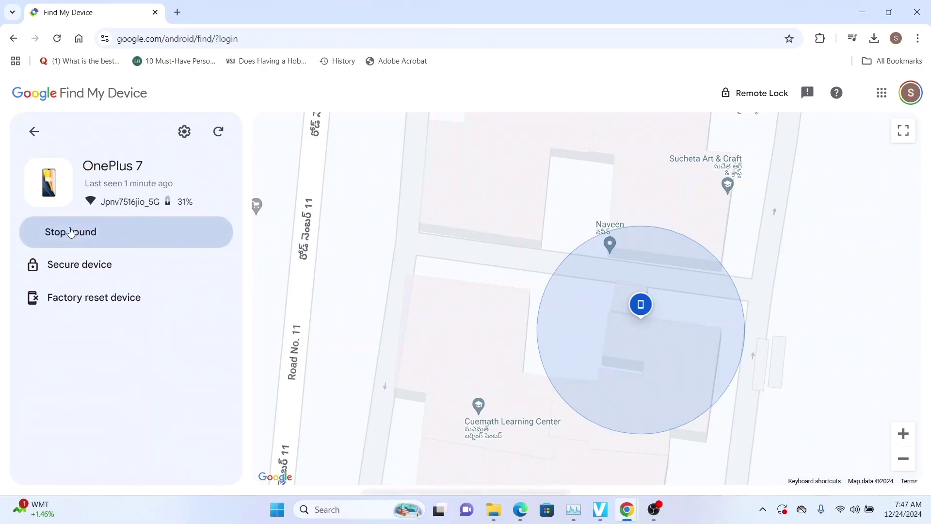
{"action": "left_click", "coordinate": [94, 245]}
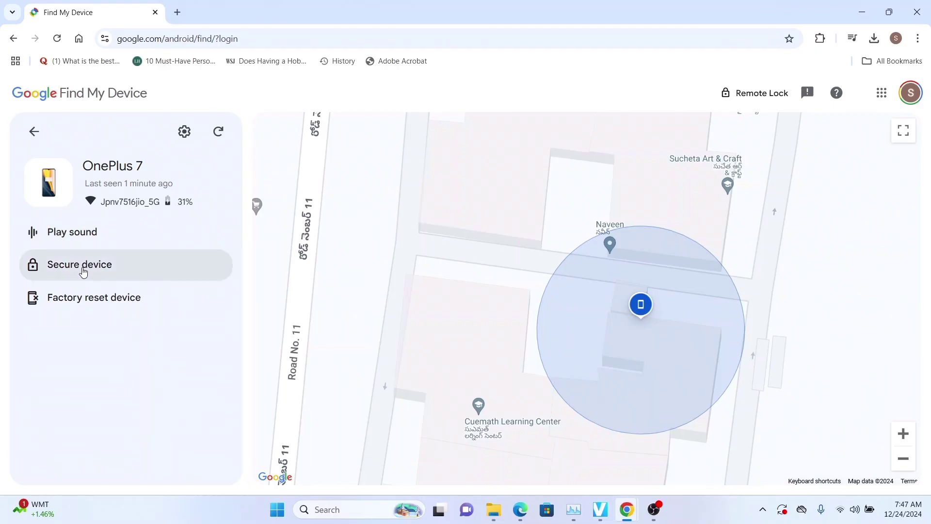
{"action": "left_click", "coordinate": [82, 269]}
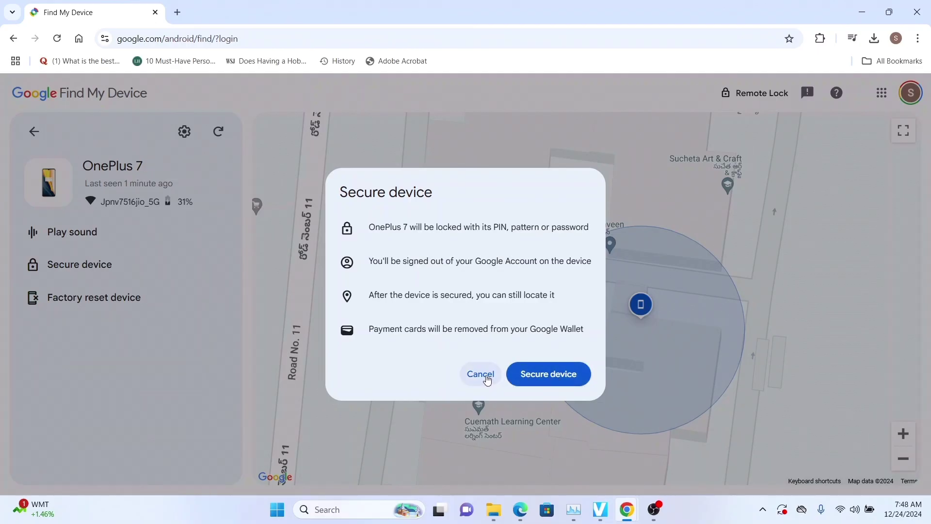
{"action": "left_click", "coordinate": [482, 377]}
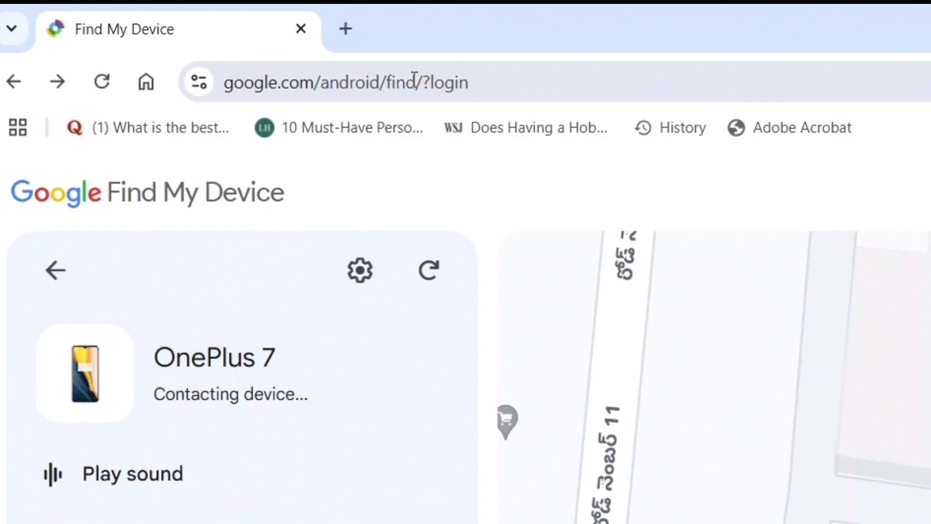
- Paste the Find My Device address into a new tab and load it
{"action": "left_click_drag", "start_coordinate": [418, 83], "coordinate": [209, 80]}
{"action": "key", "text": "ctrl+c"}
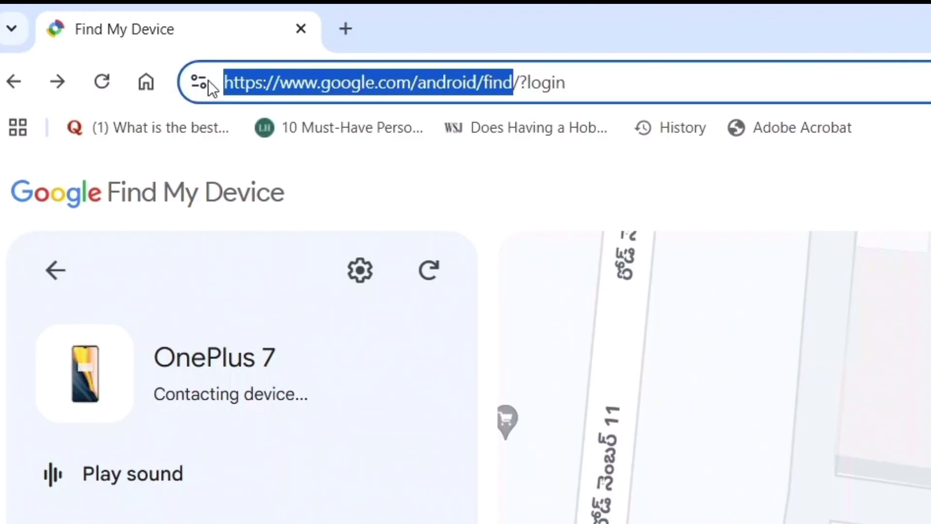
{"action": "left_click", "coordinate": [353, 28]}
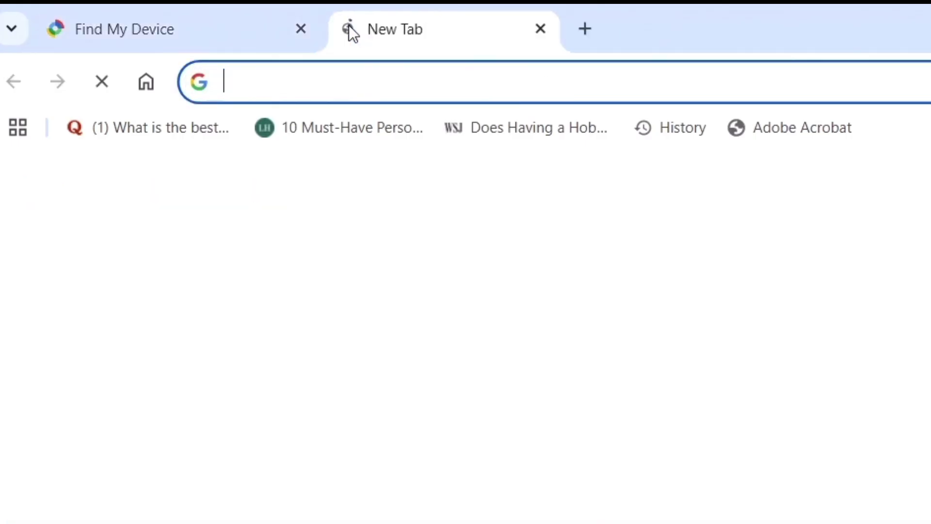
{"action": "left_click", "coordinate": [475, 83]}
{"action": "key", "text": "ctrl+v"}
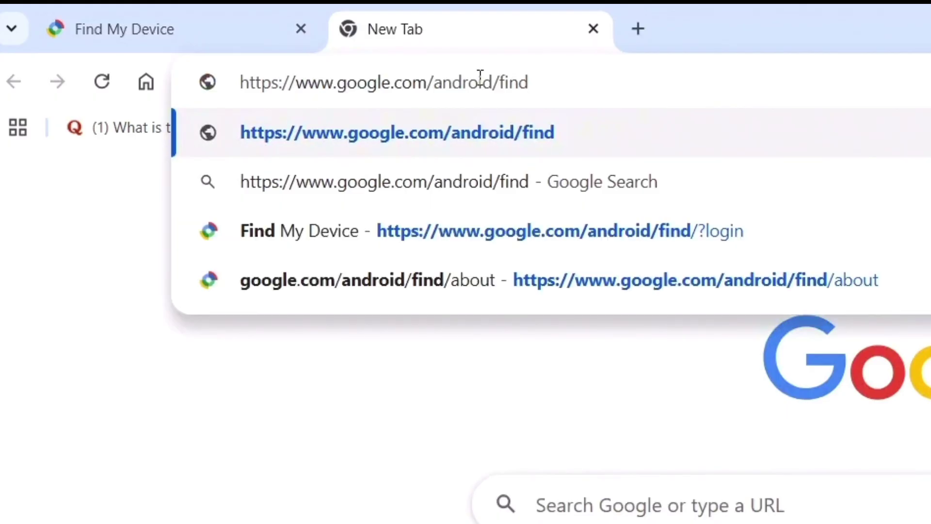
{"action": "key", "text": "Return"}
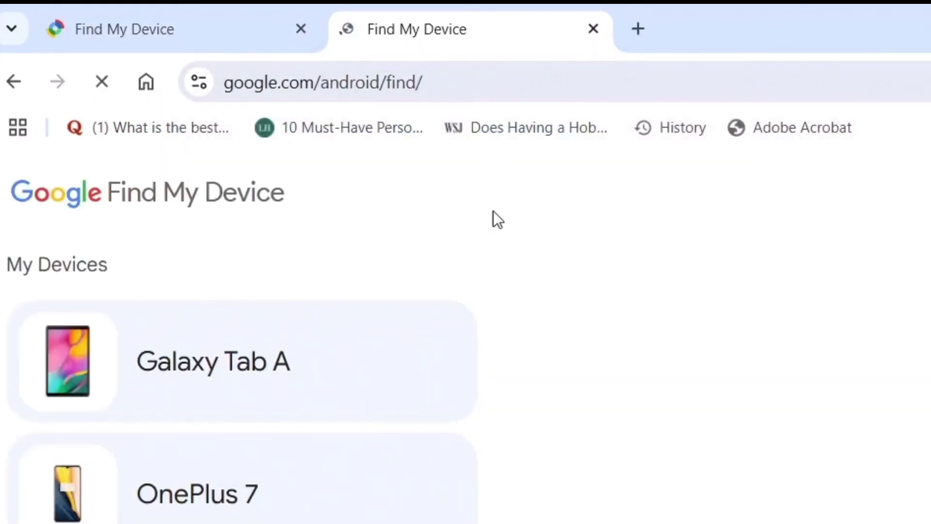